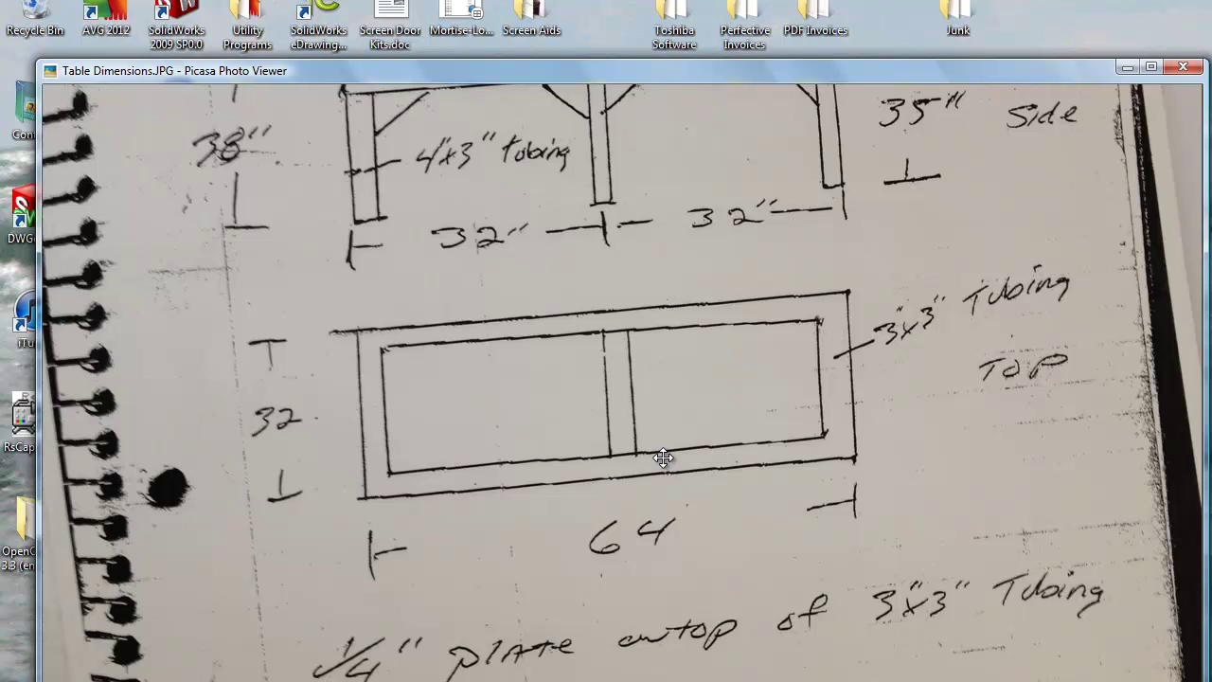
Step: Pan the zoomed photo down to the hand-drawn 64 x 32 top-view frame of 3x3 tubing
drag(645, 355, 645, 457)
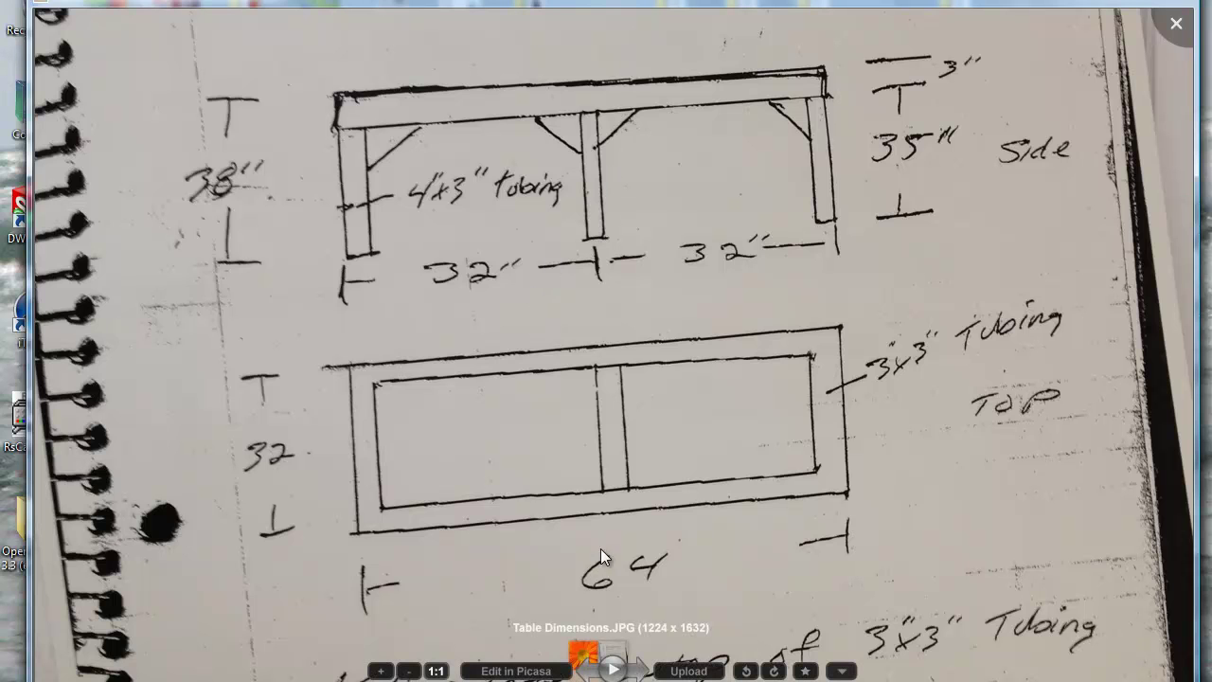
Step: Switch to SolidWorks and create Part1 from the Part template
click(538, 671)
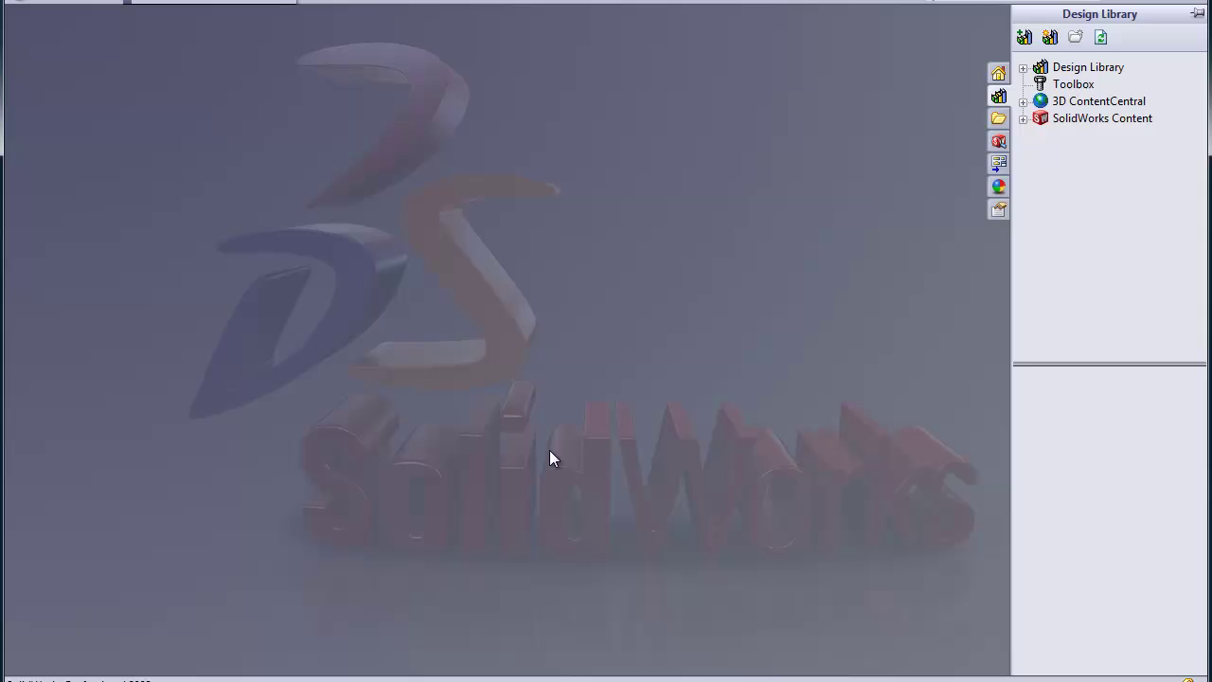
click(167, 5)
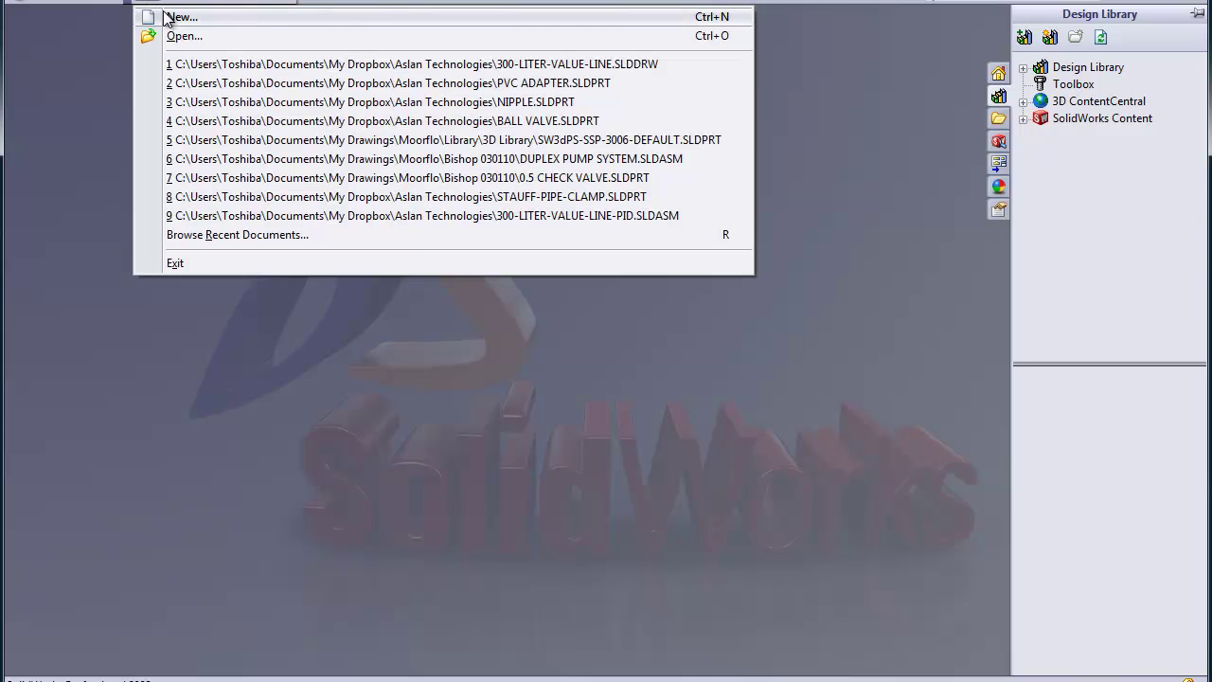
click(171, 17)
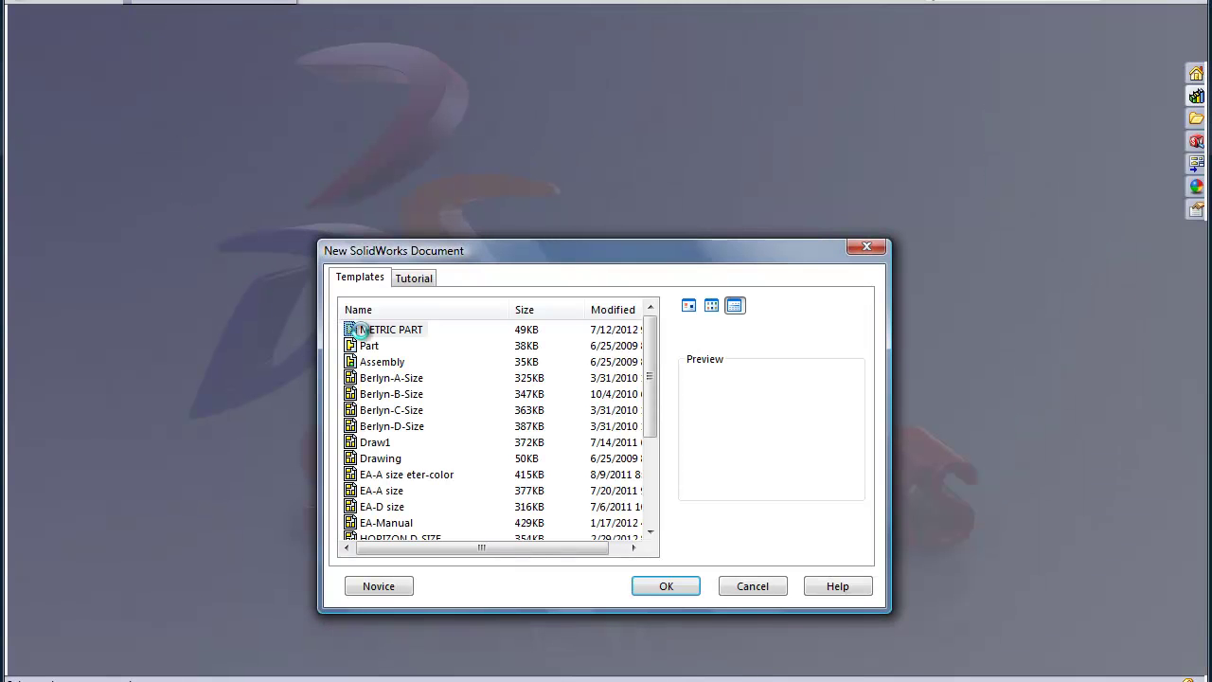
click(368, 346)
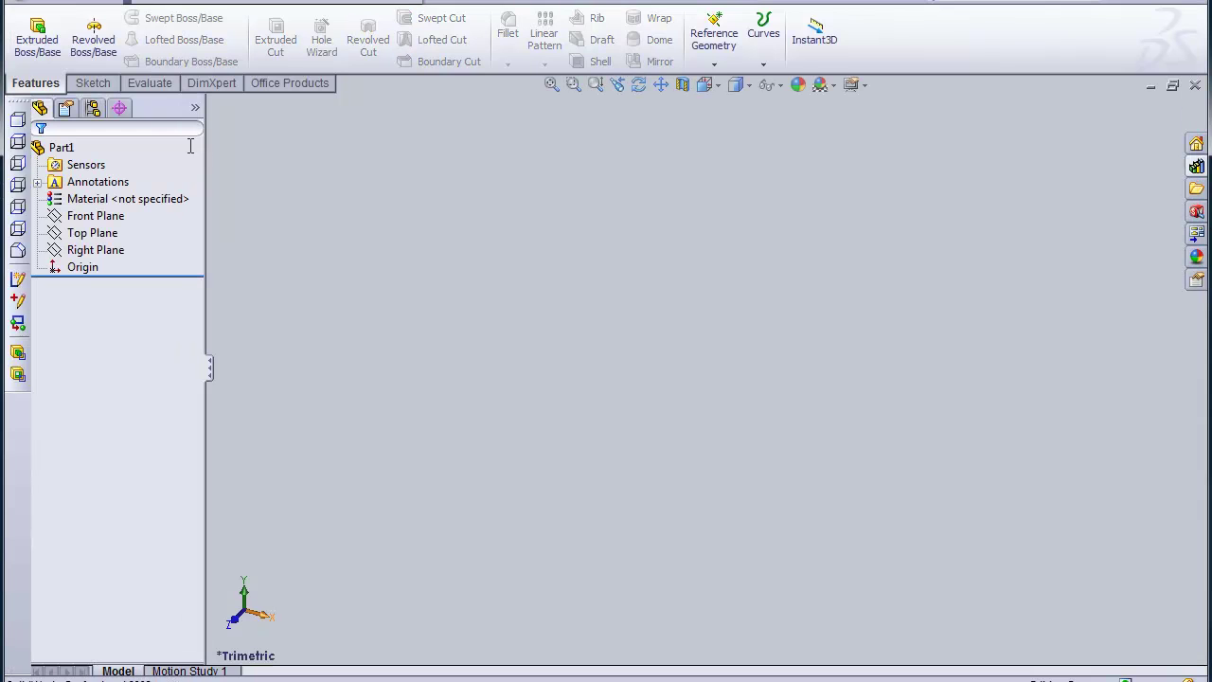
Step: Start a new sketch on the Top Plane
click(93, 217)
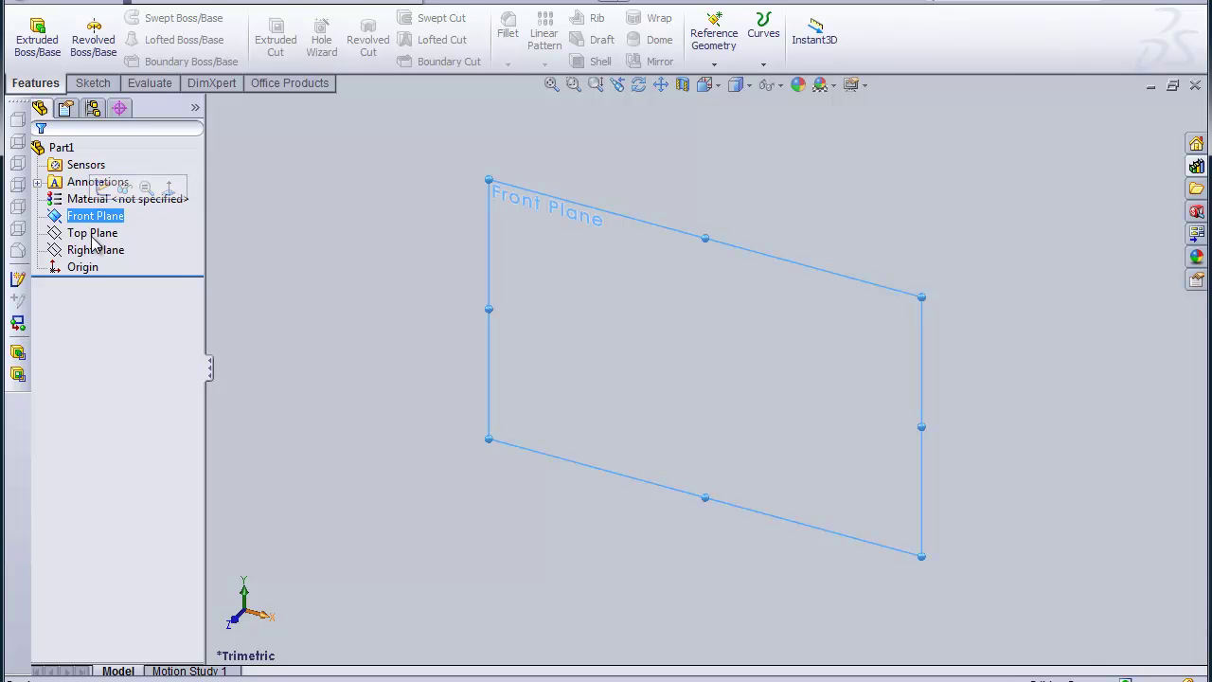
click(94, 234)
click(105, 209)
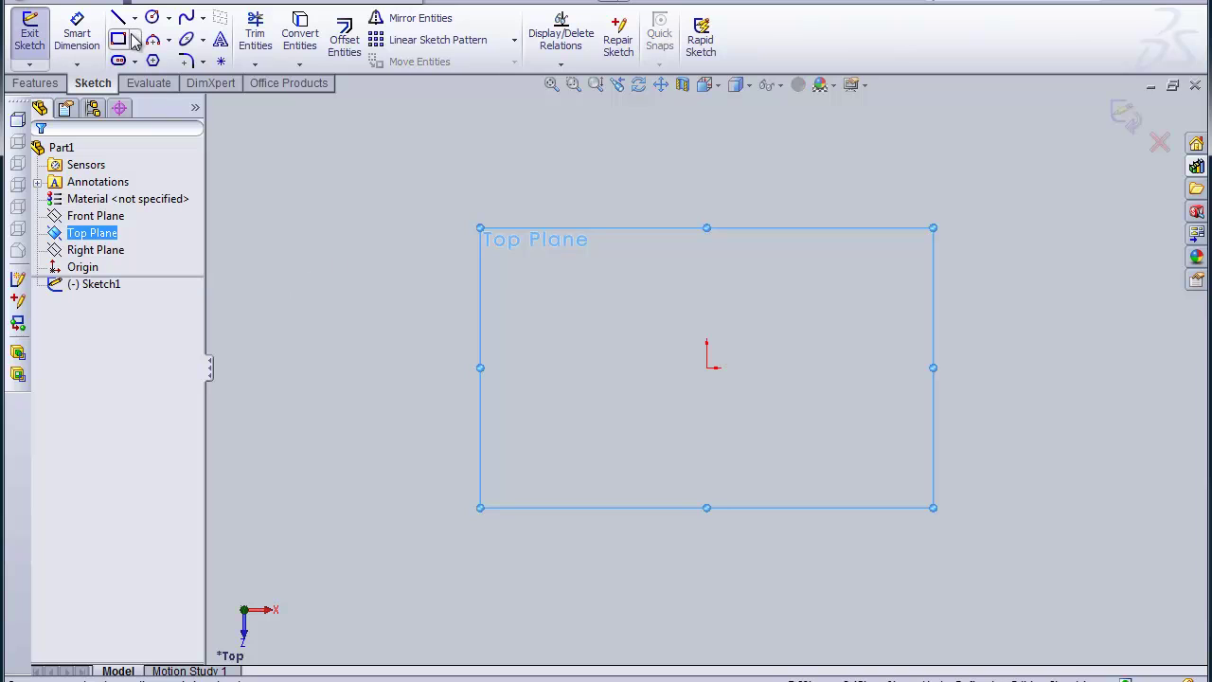
Step: Draw a center rectangle on the origin, roughly 7.37 by 4.38
click(134, 40)
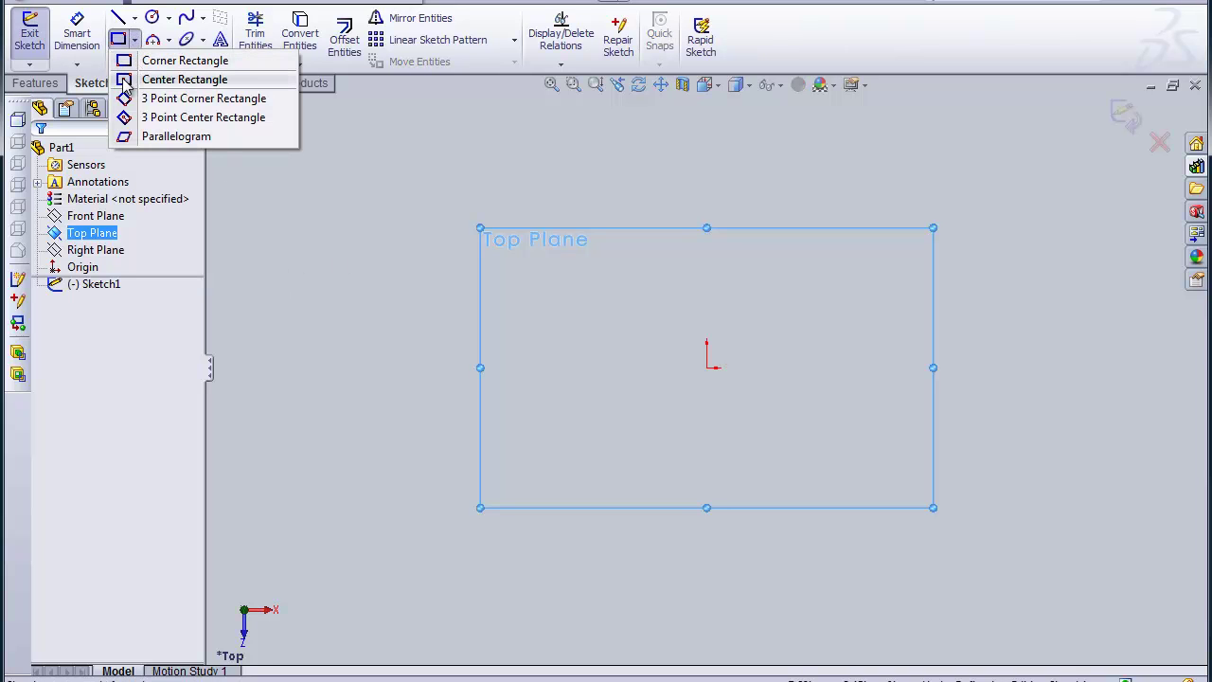
click(125, 83)
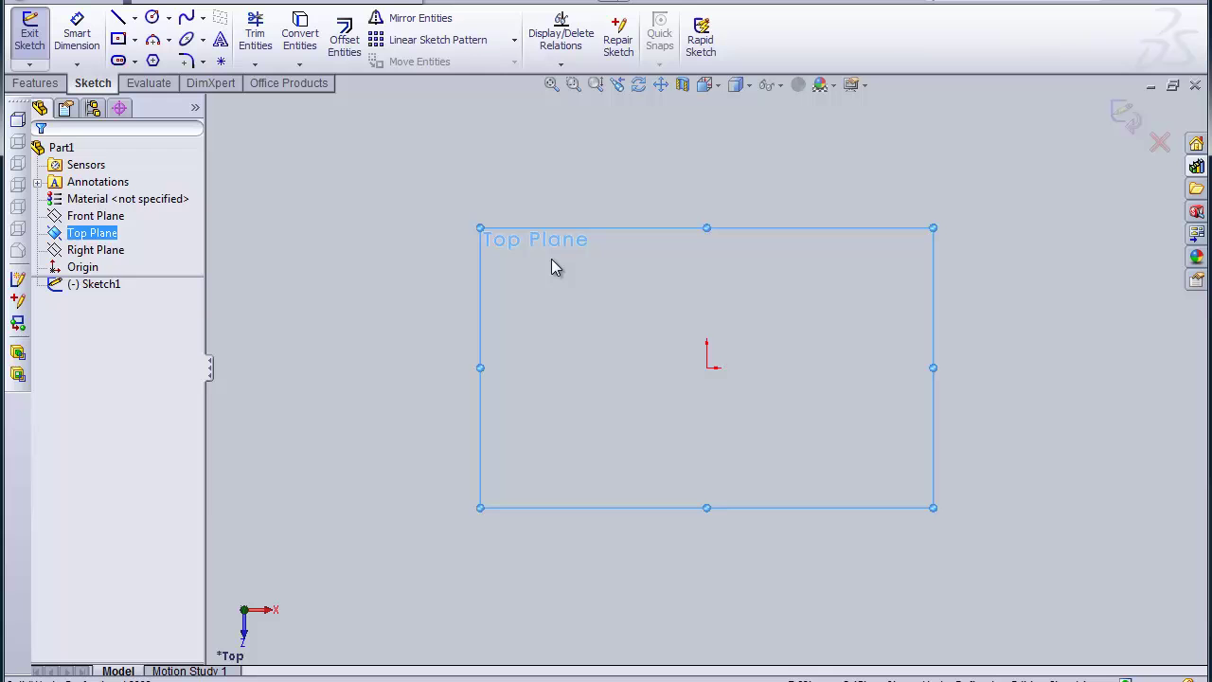
click(706, 368)
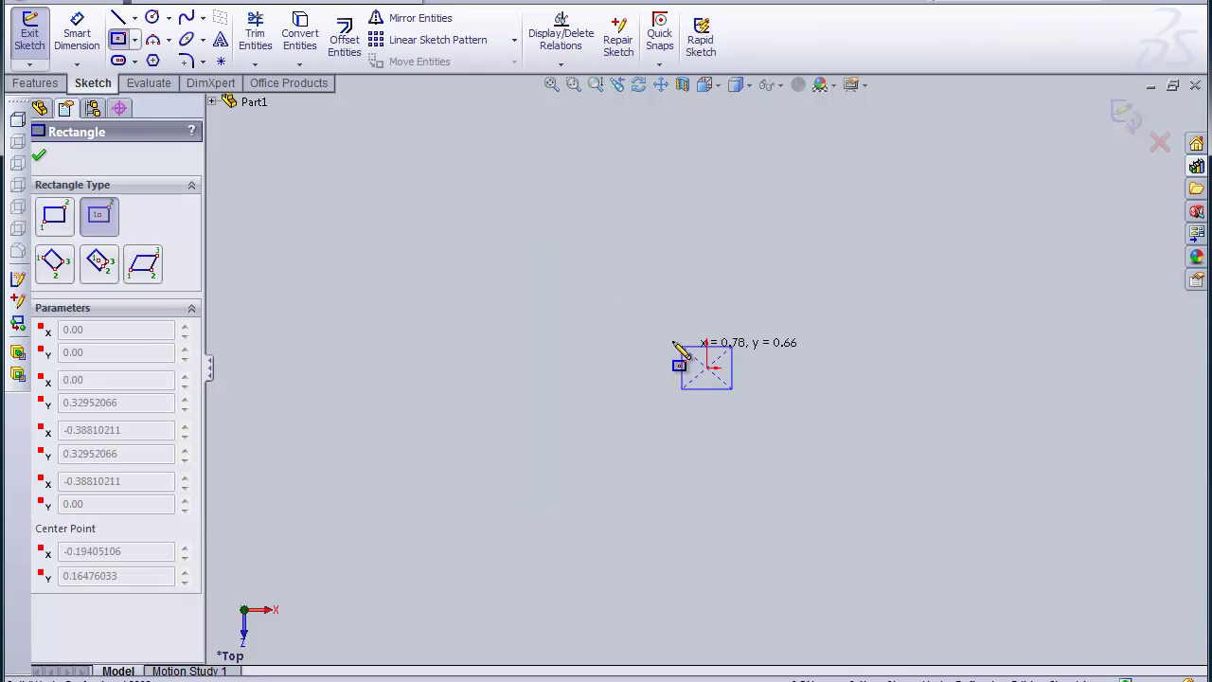
click(469, 225)
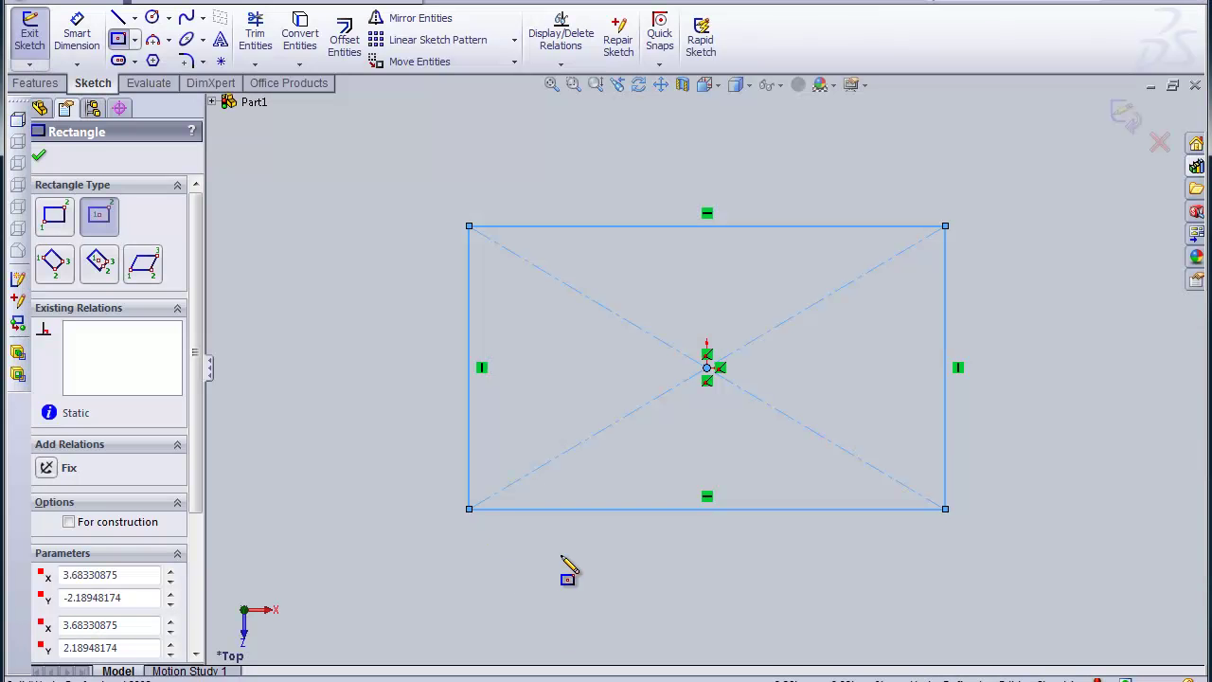
Step: Dimension the rectangle's bottom edge to 64 in and left edge to 32 in, then exit Sketch1
click(68, 52)
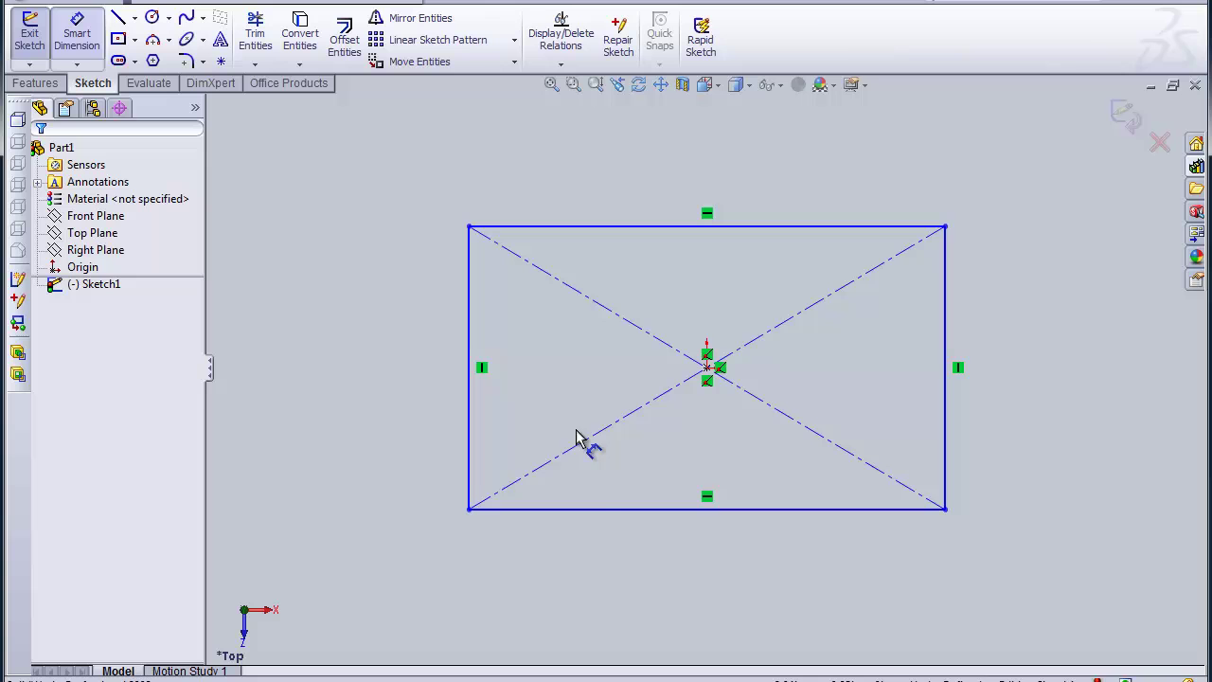
click(601, 509)
click(641, 546)
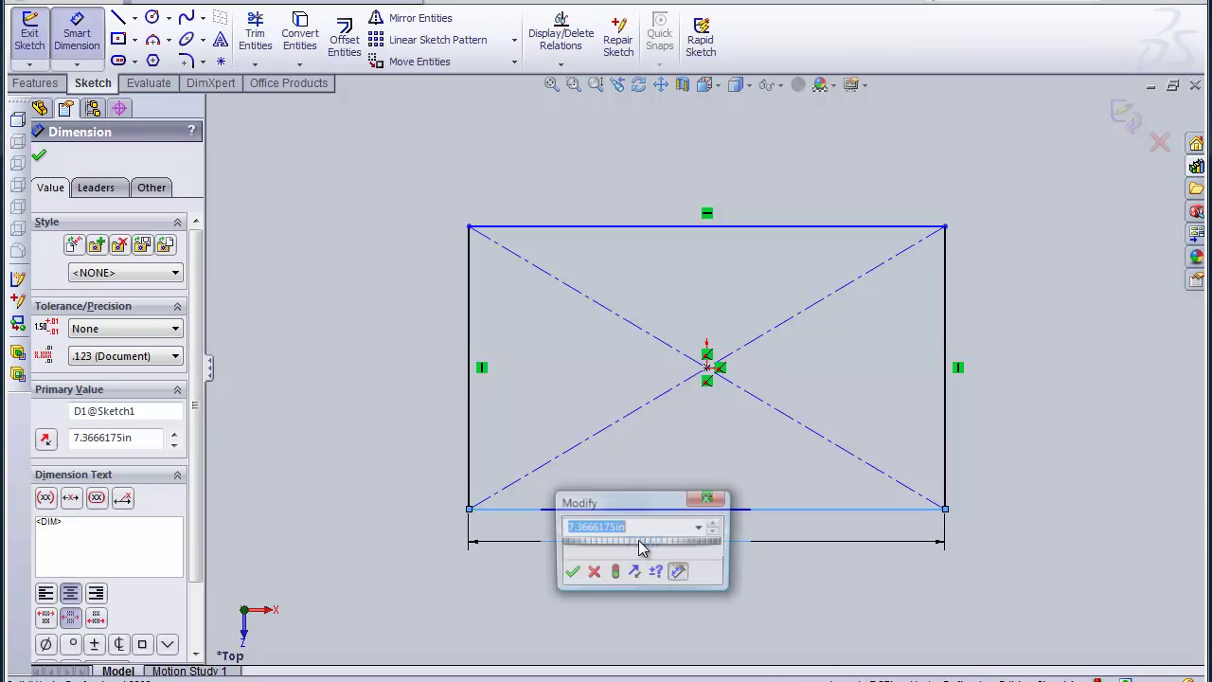
text(44)
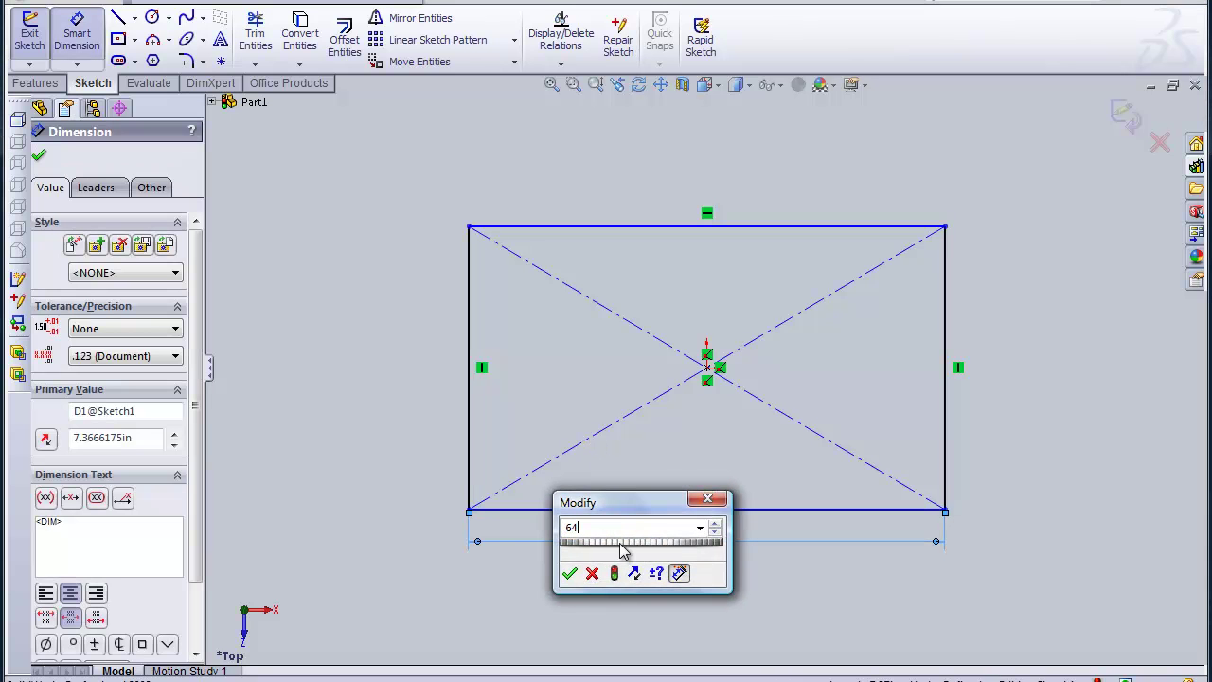
click(570, 572)
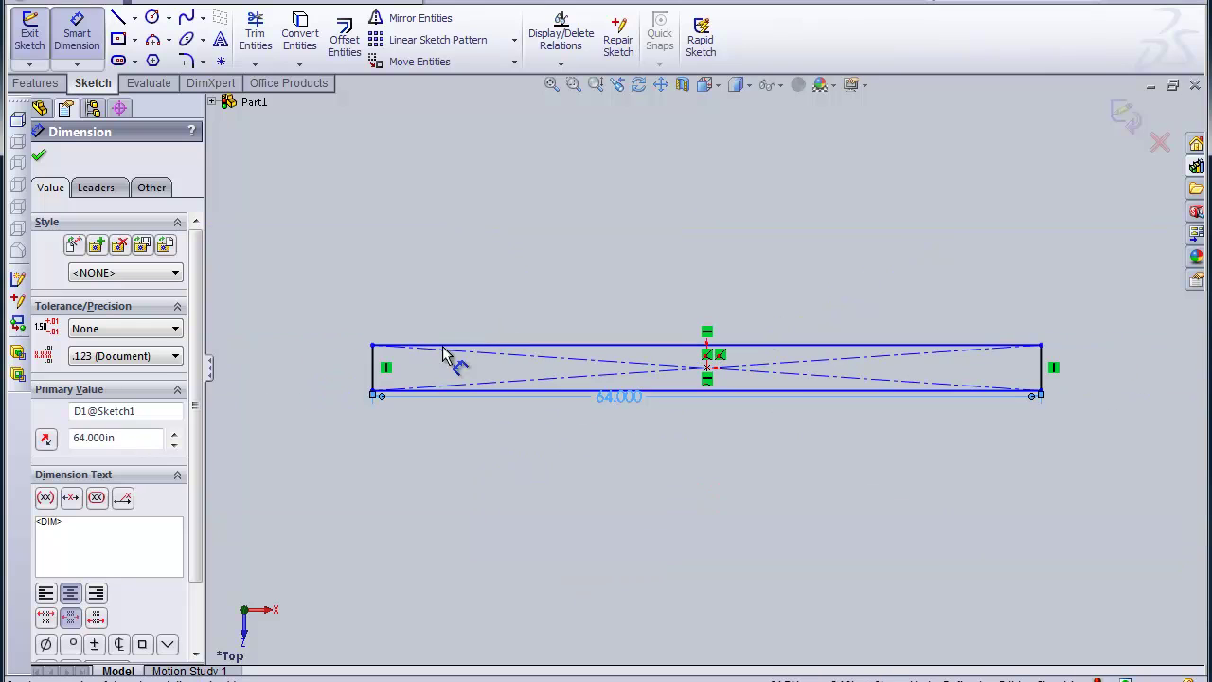
click(374, 367)
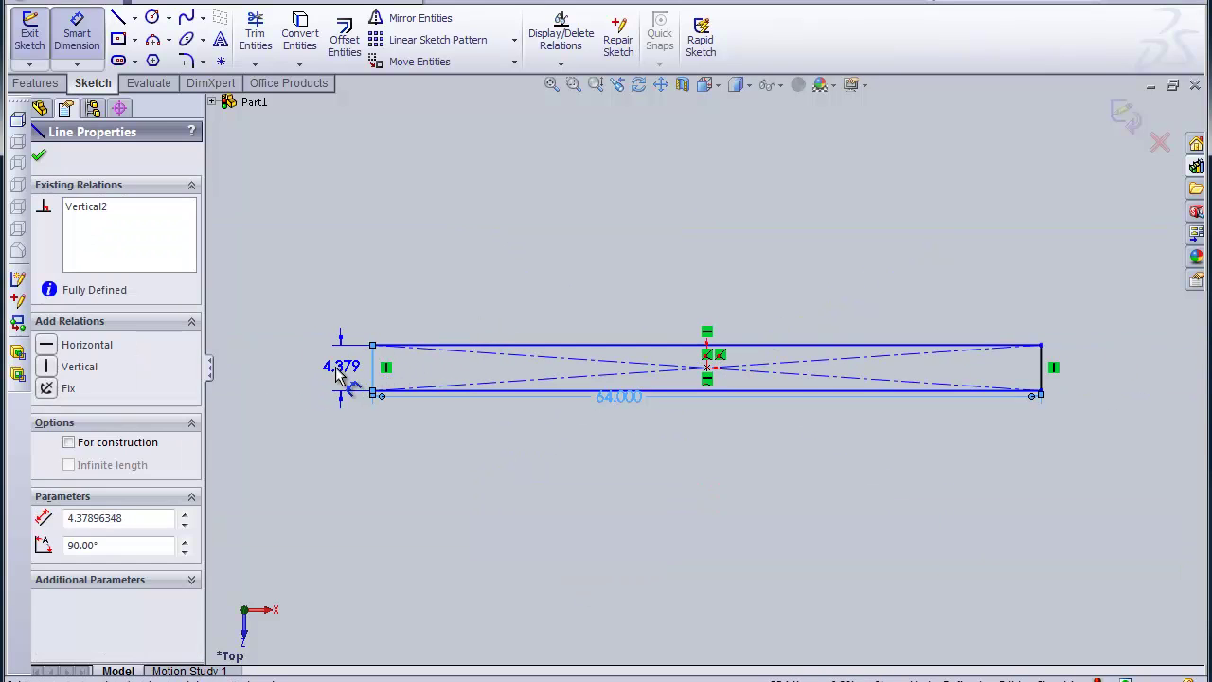
click(336, 374)
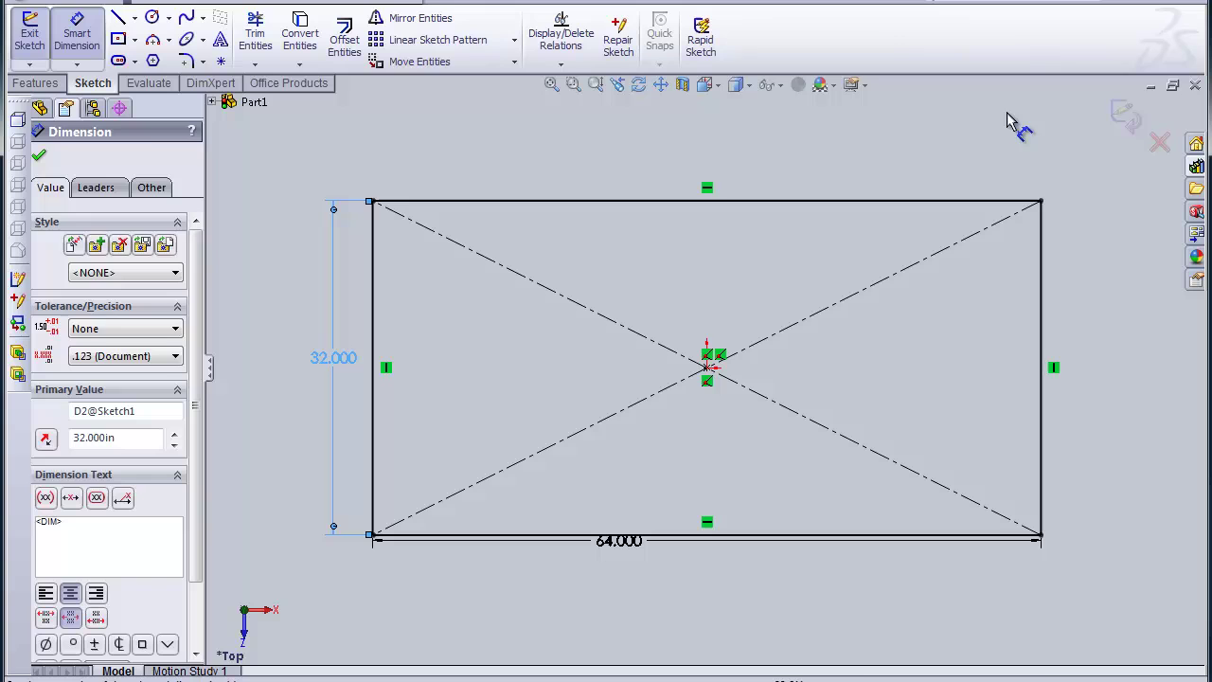
key(Escape)
click(1136, 110)
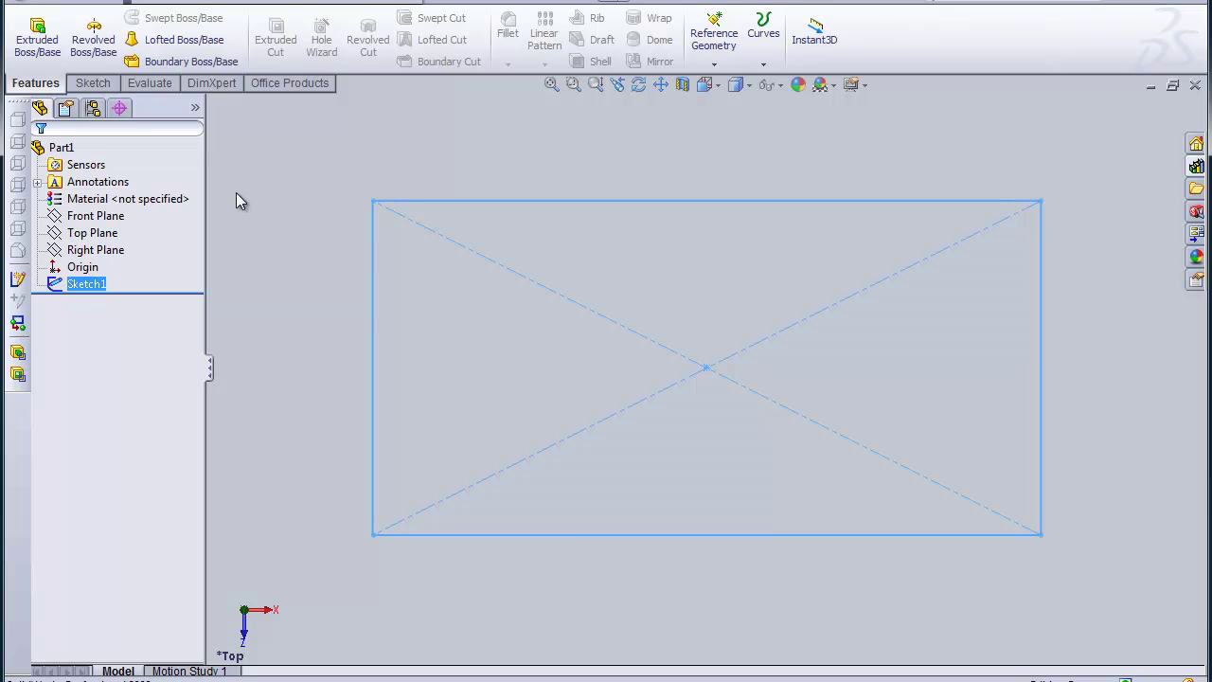
Step: Start a weldment Structural Member using CISC square tube size TS76x76x6
click(251, 3)
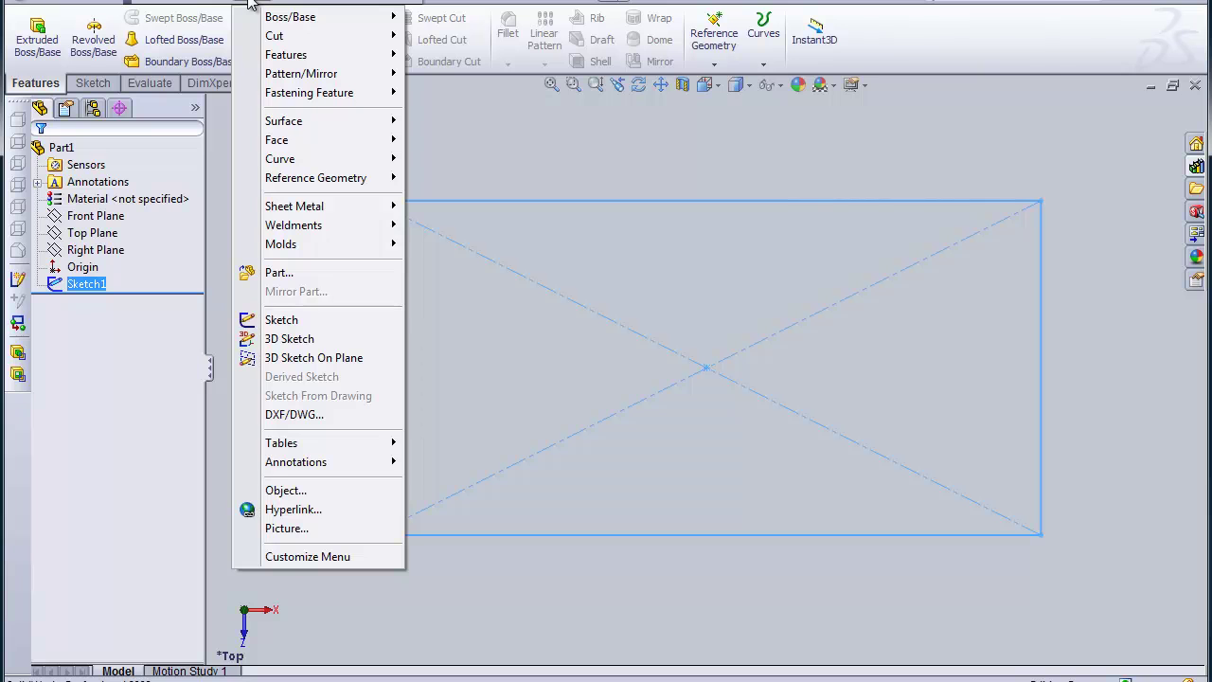
mouse_move(292, 226)
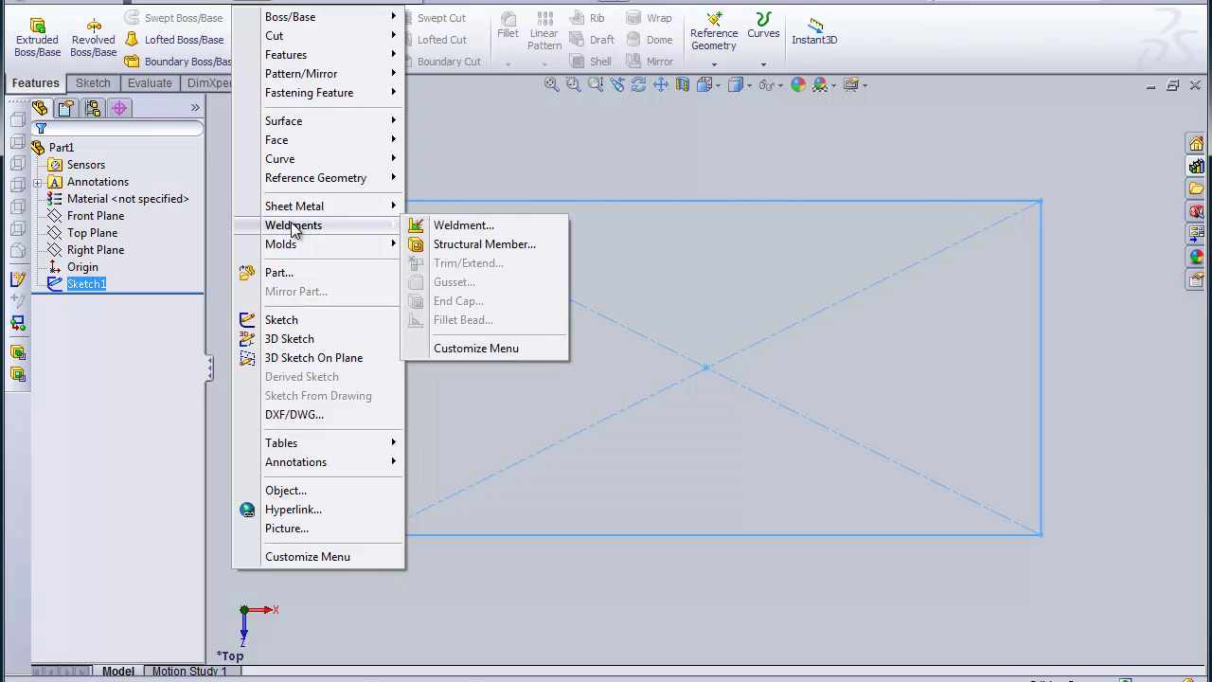
click(462, 245)
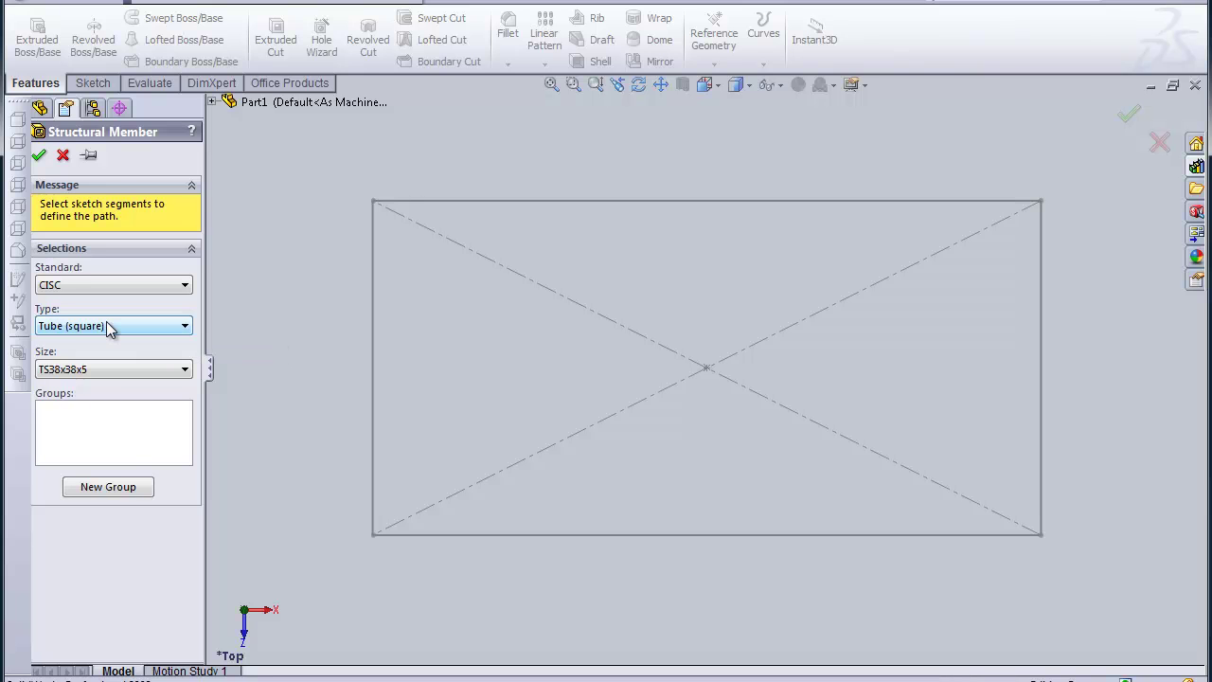
click(168, 373)
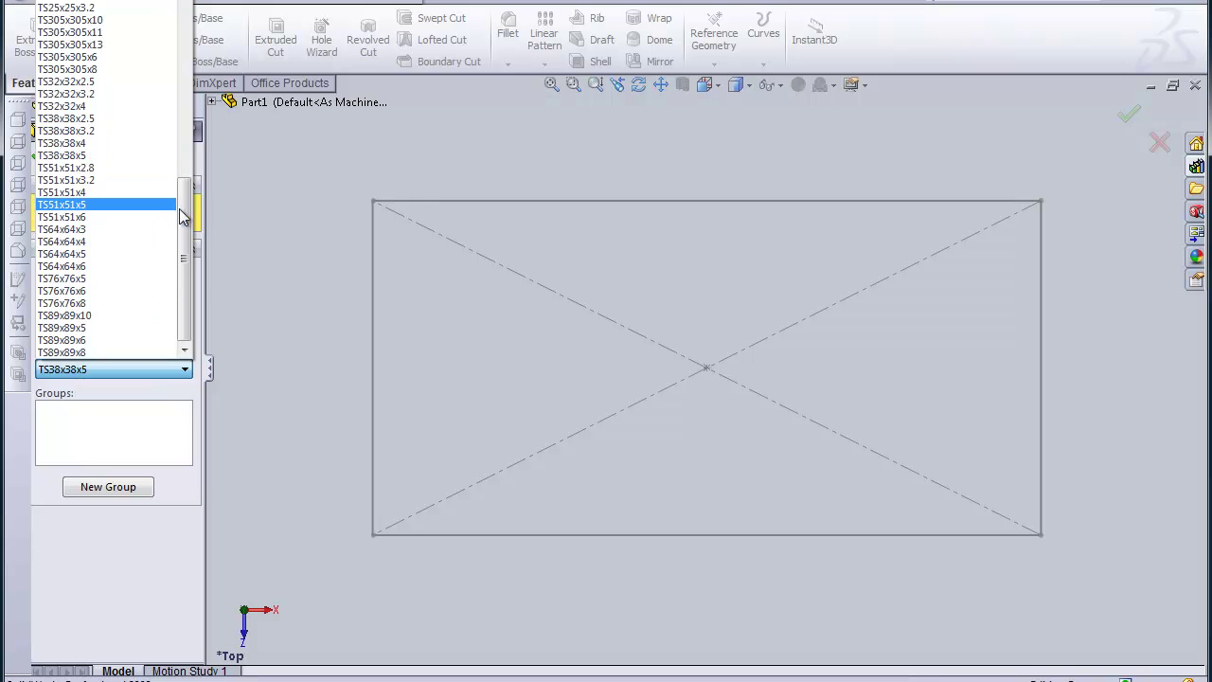
drag(185, 216, 185, 173)
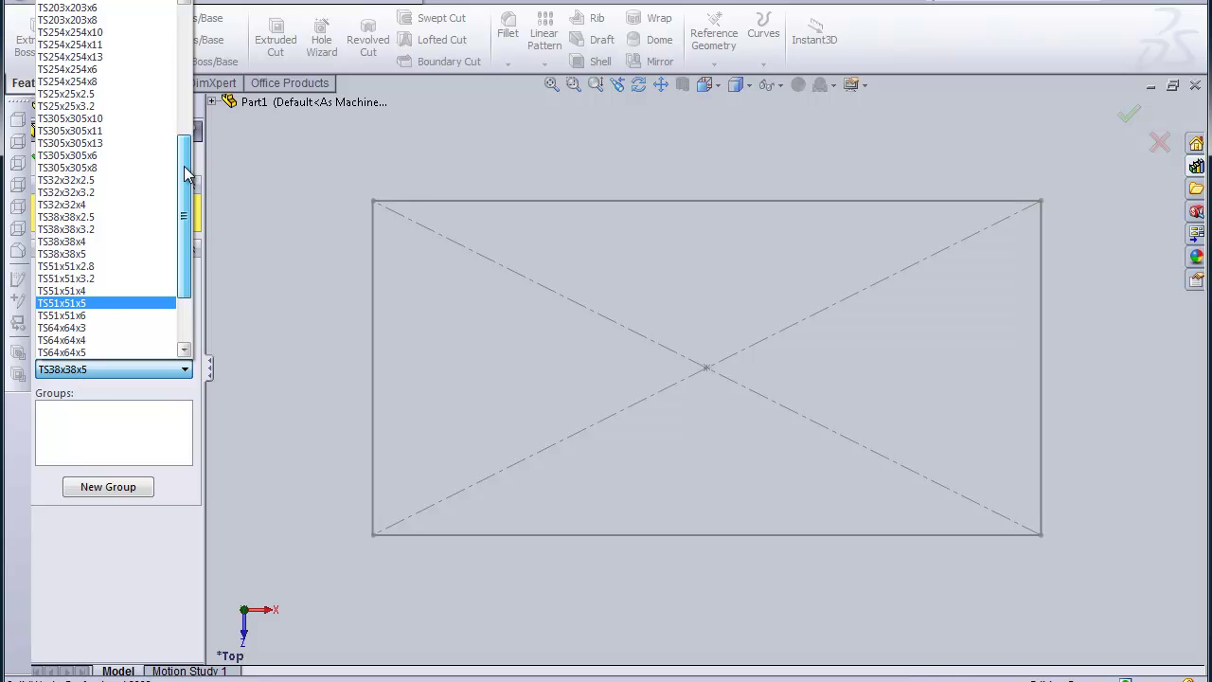
drag(186, 173, 186, 211)
click(76, 308)
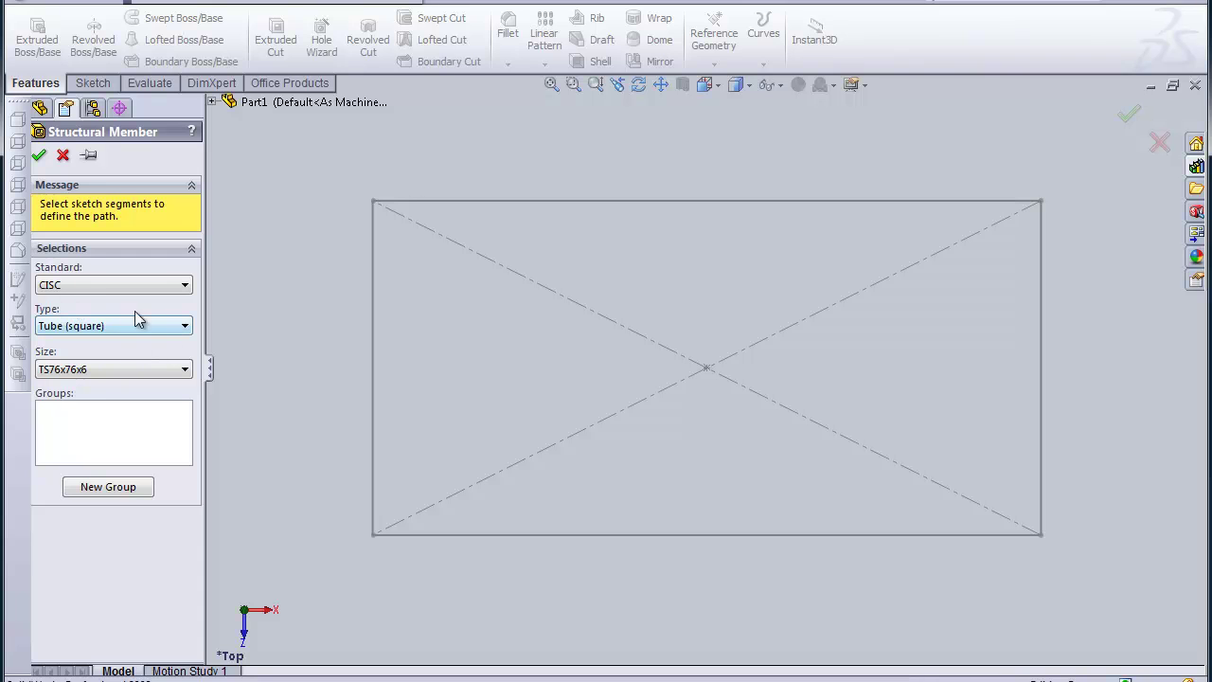
Step: Pick the left, top, right and bottom rectangle edges as the path with end-miter corners
click(373, 316)
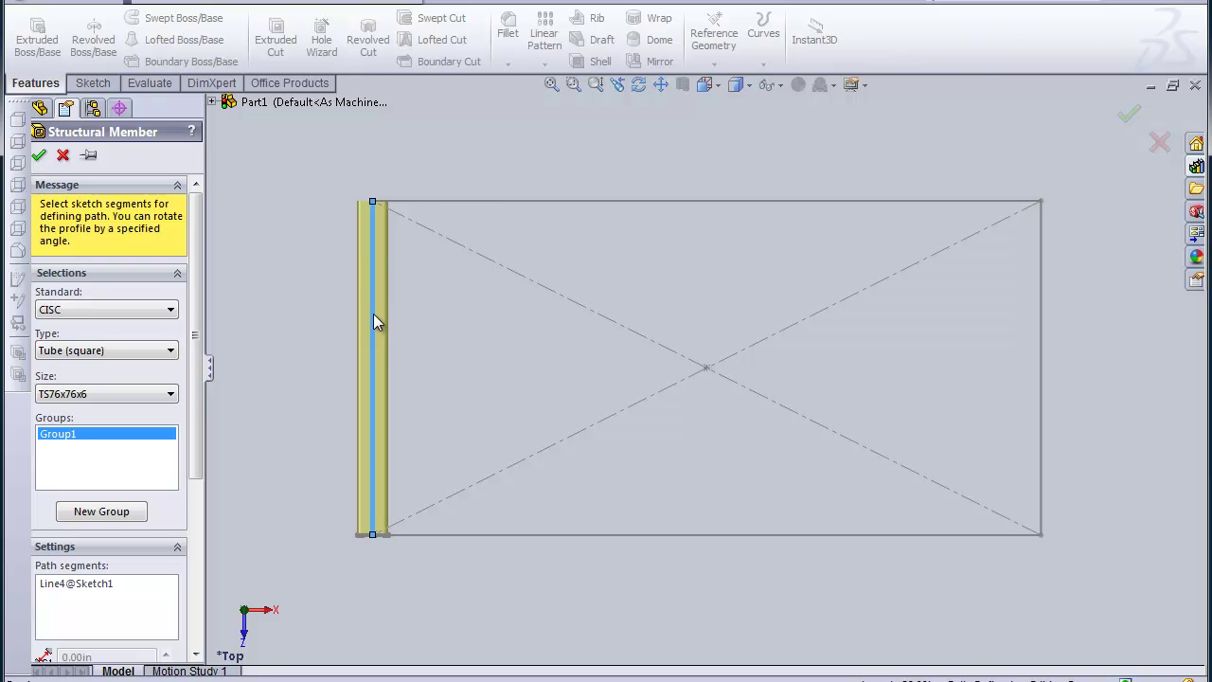
click(464, 201)
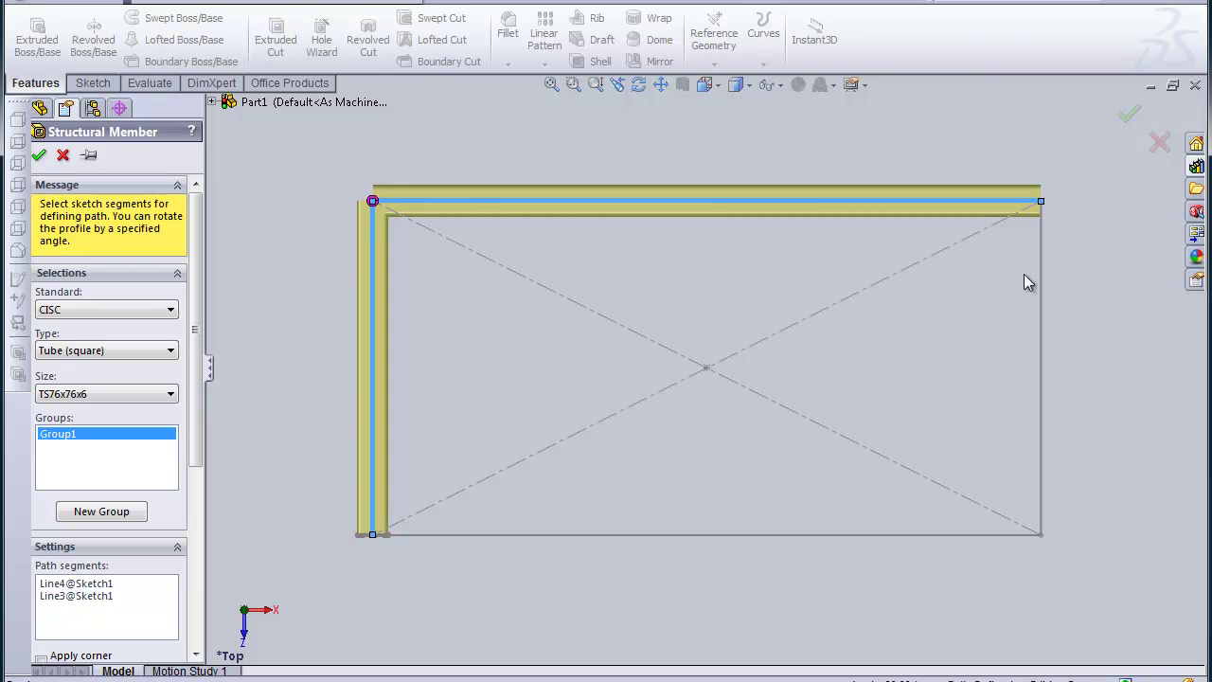
click(1042, 308)
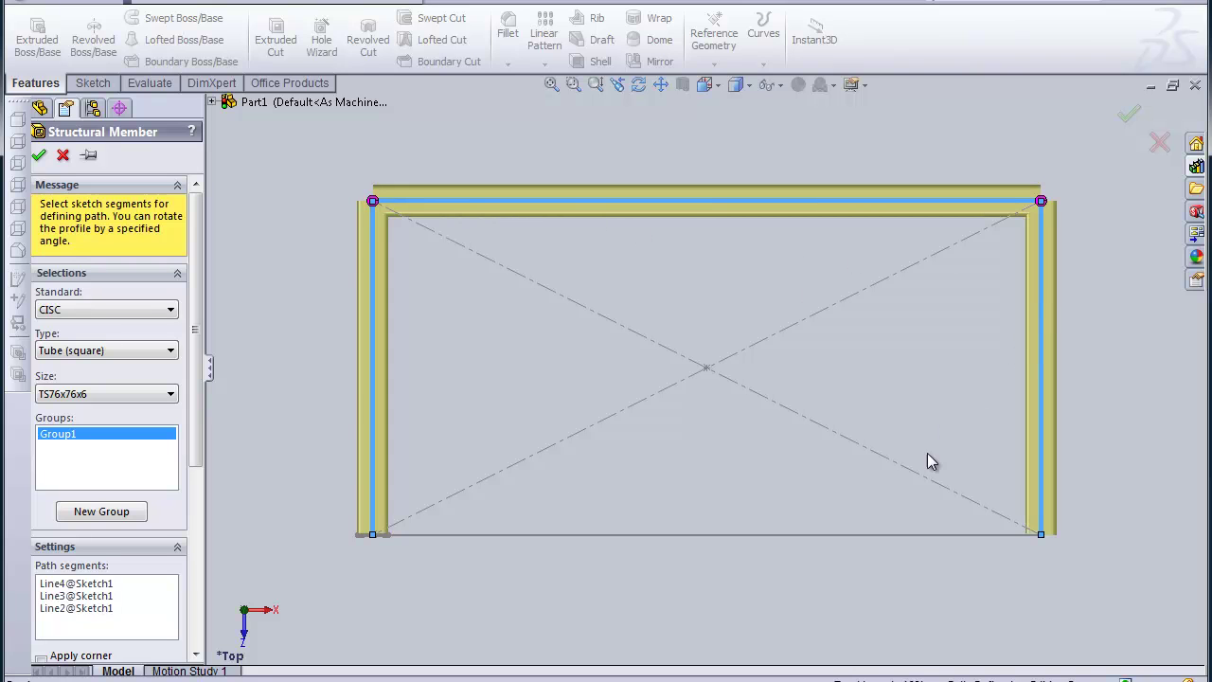
click(900, 535)
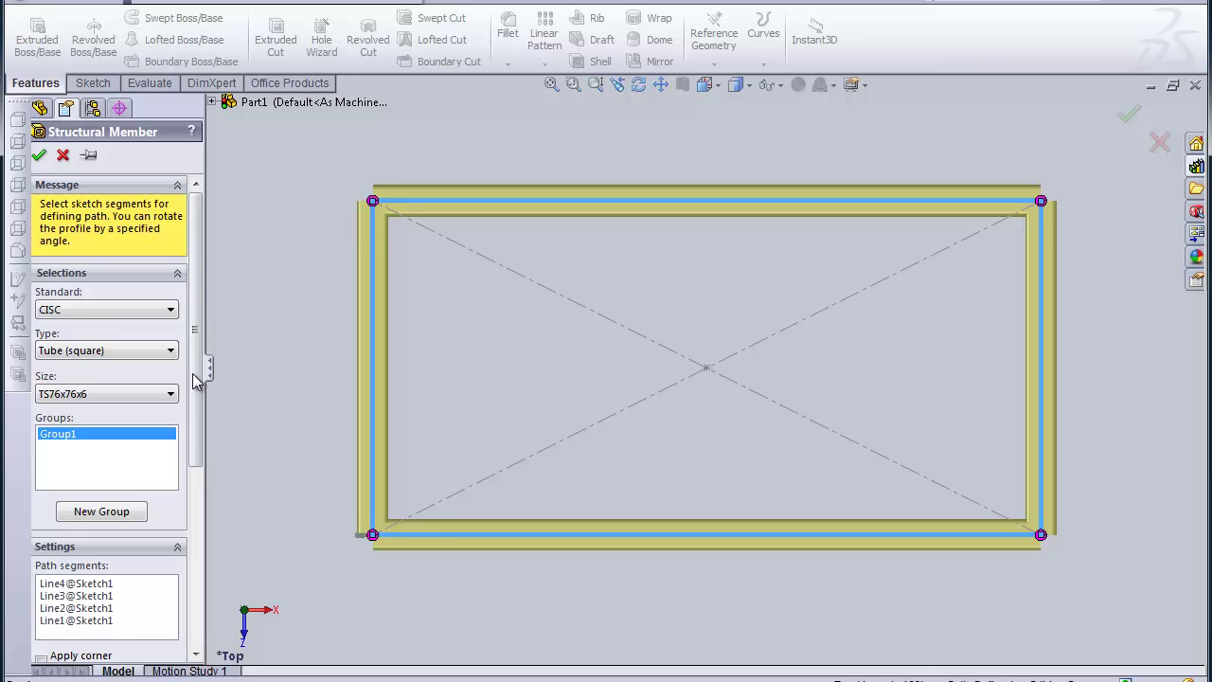
drag(193, 382, 226, 502)
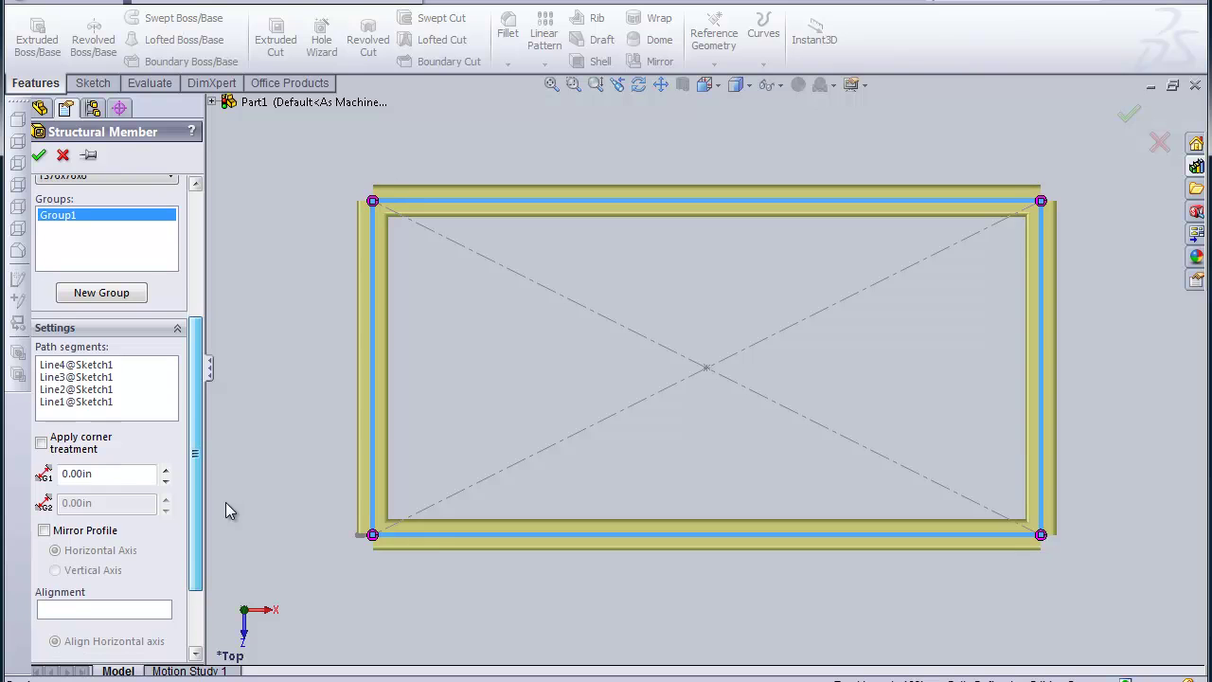
click(41, 442)
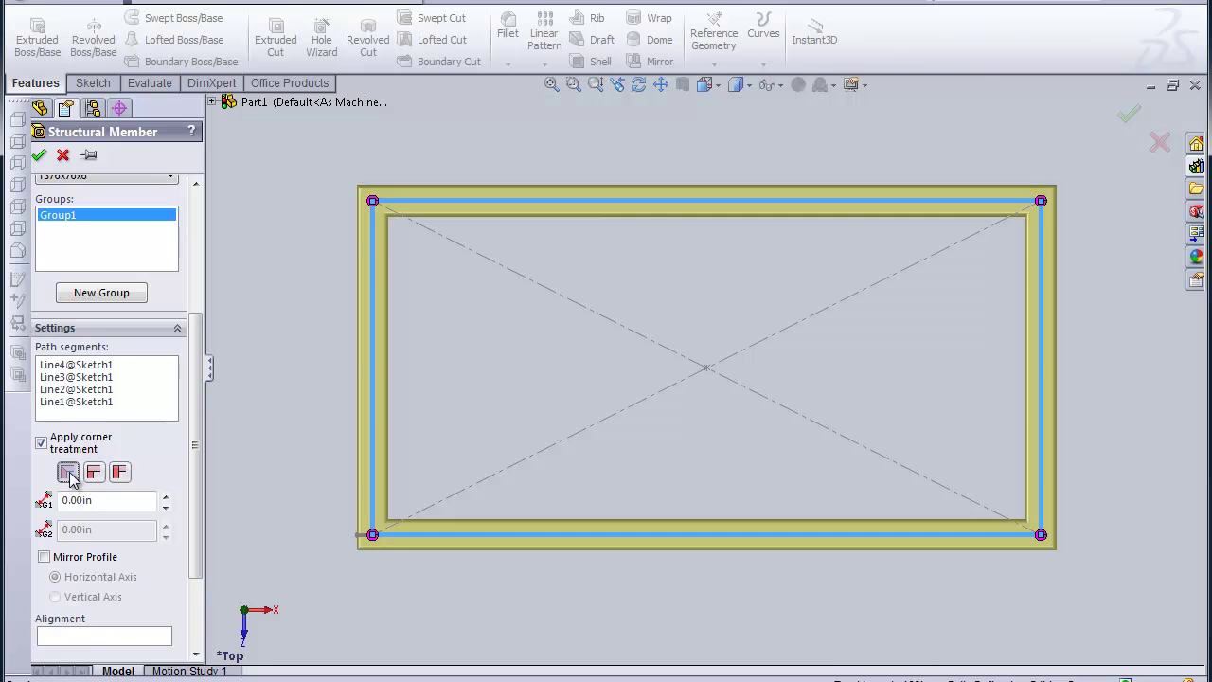
Step: Accept Structural Member1, tilt the frame into 3D, and list its four tube bodies
click(38, 156)
click(640, 85)
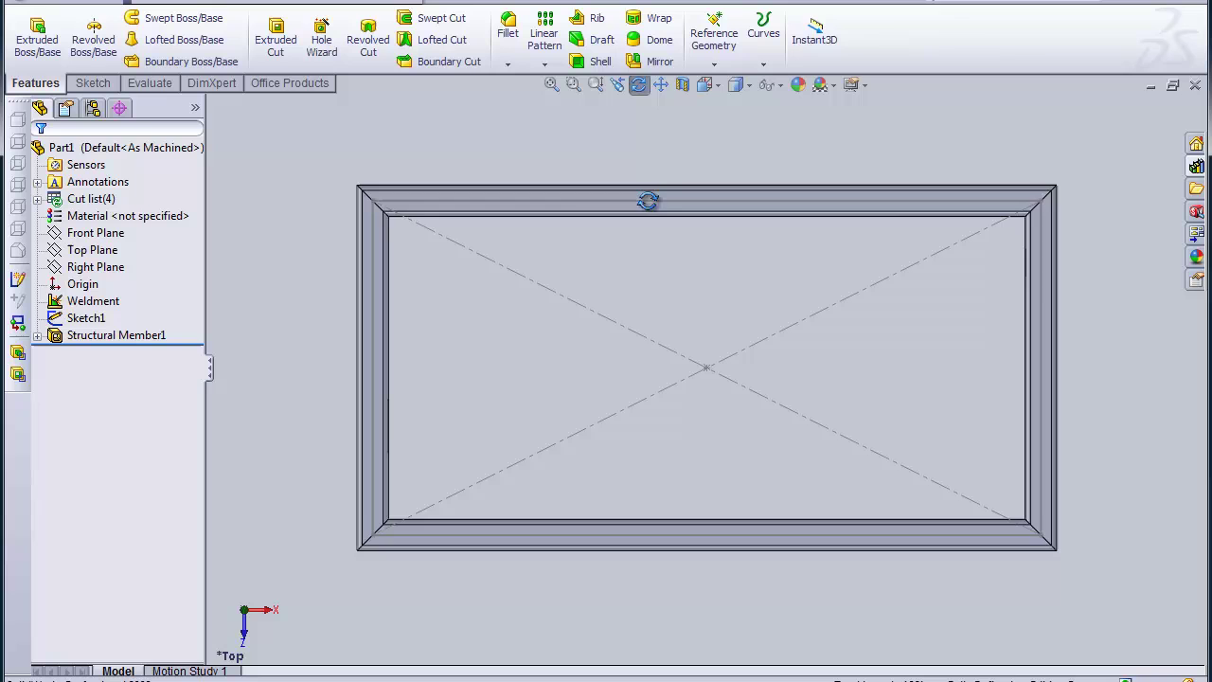
drag(628, 365, 604, 222)
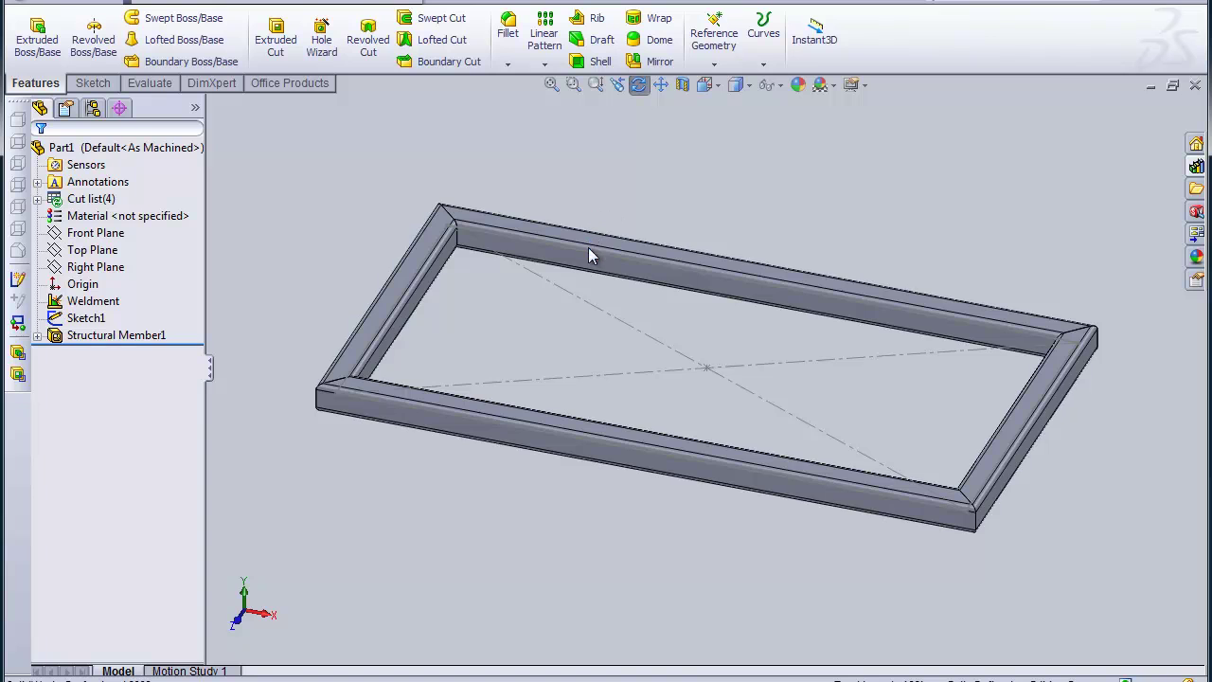
right_click(590, 251)
click(633, 261)
click(37, 336)
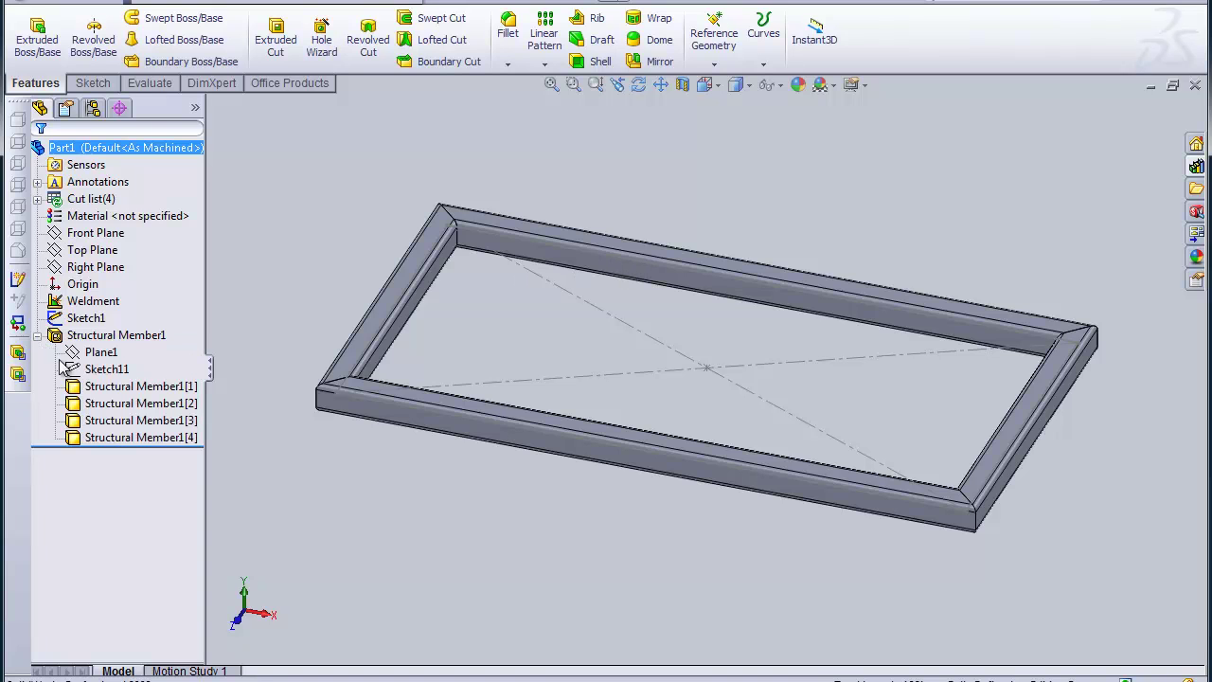
Step: Edit Structural Member1 to locate the profile at its top-edge midpoint, then reapply it
right_click(92, 339)
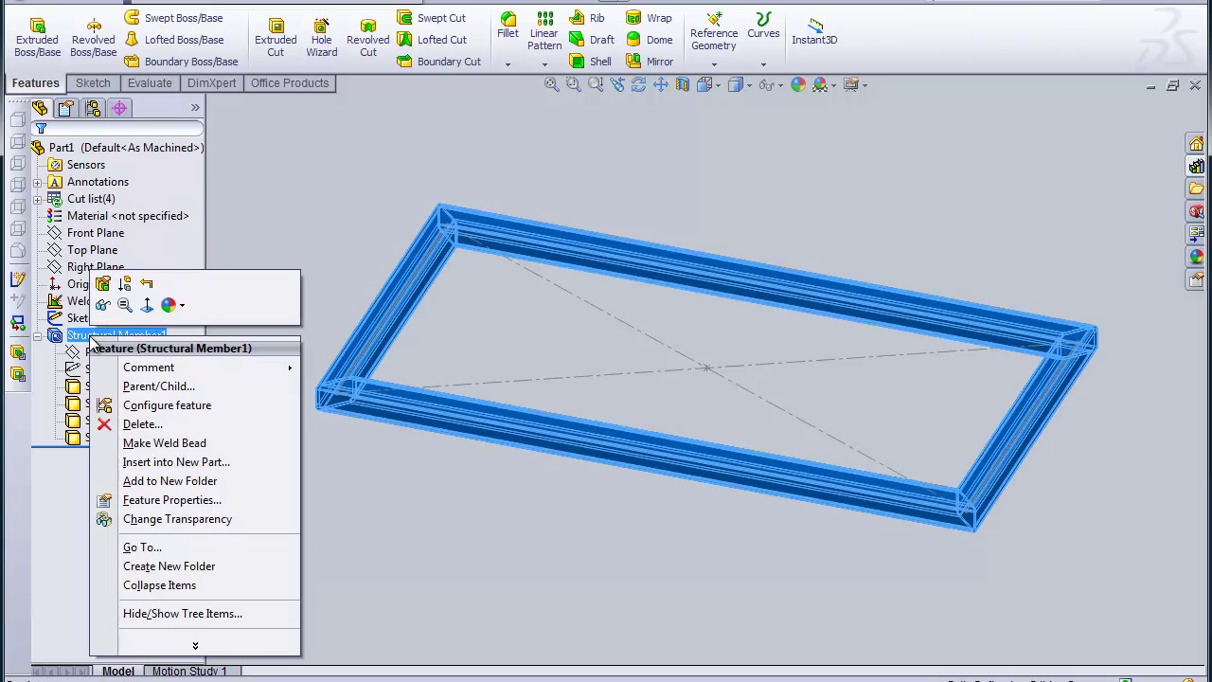
click(101, 288)
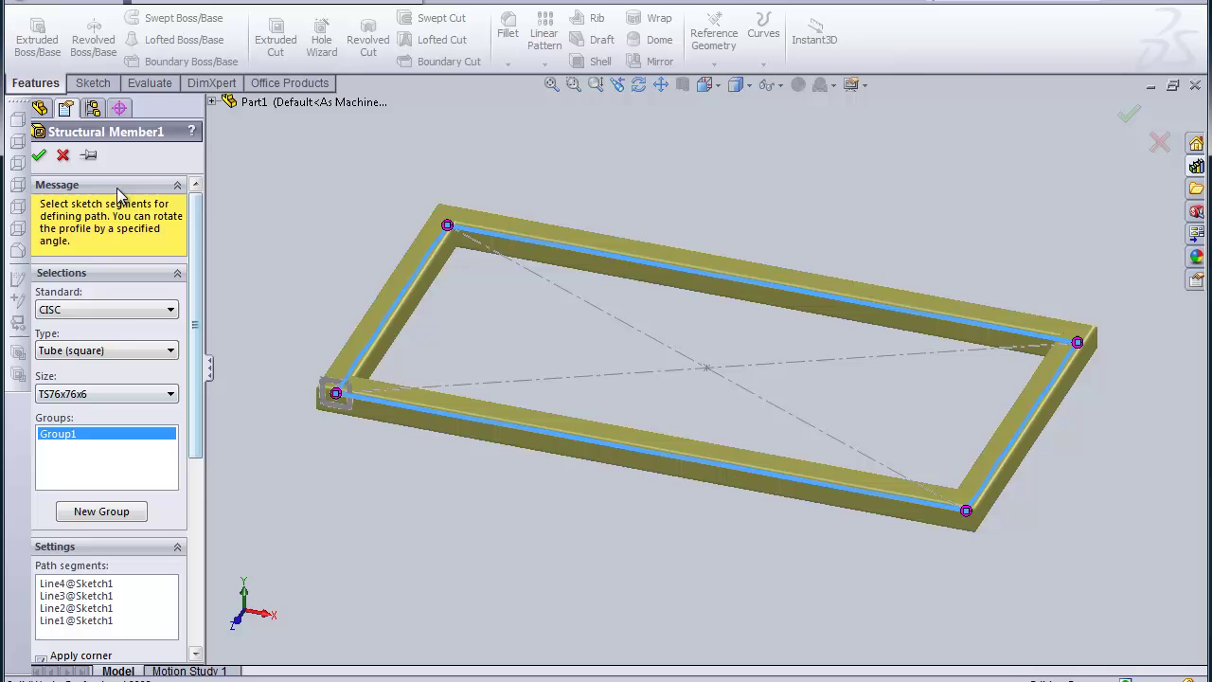
drag(195, 225, 220, 442)
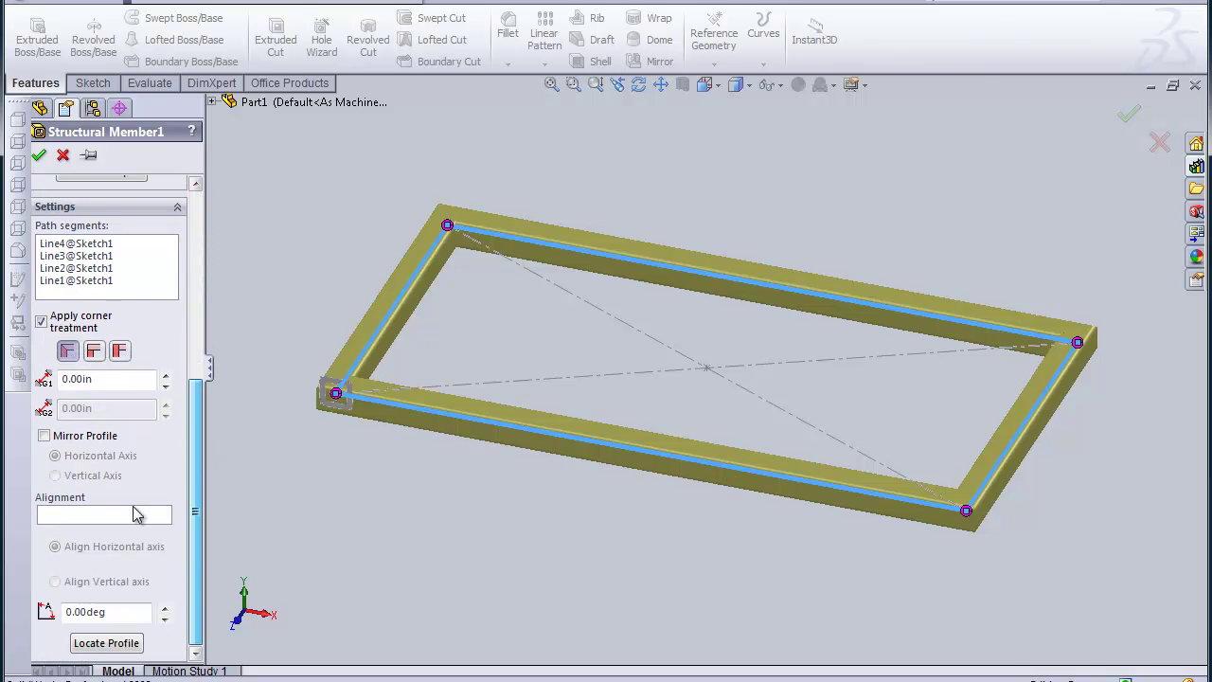
click(93, 646)
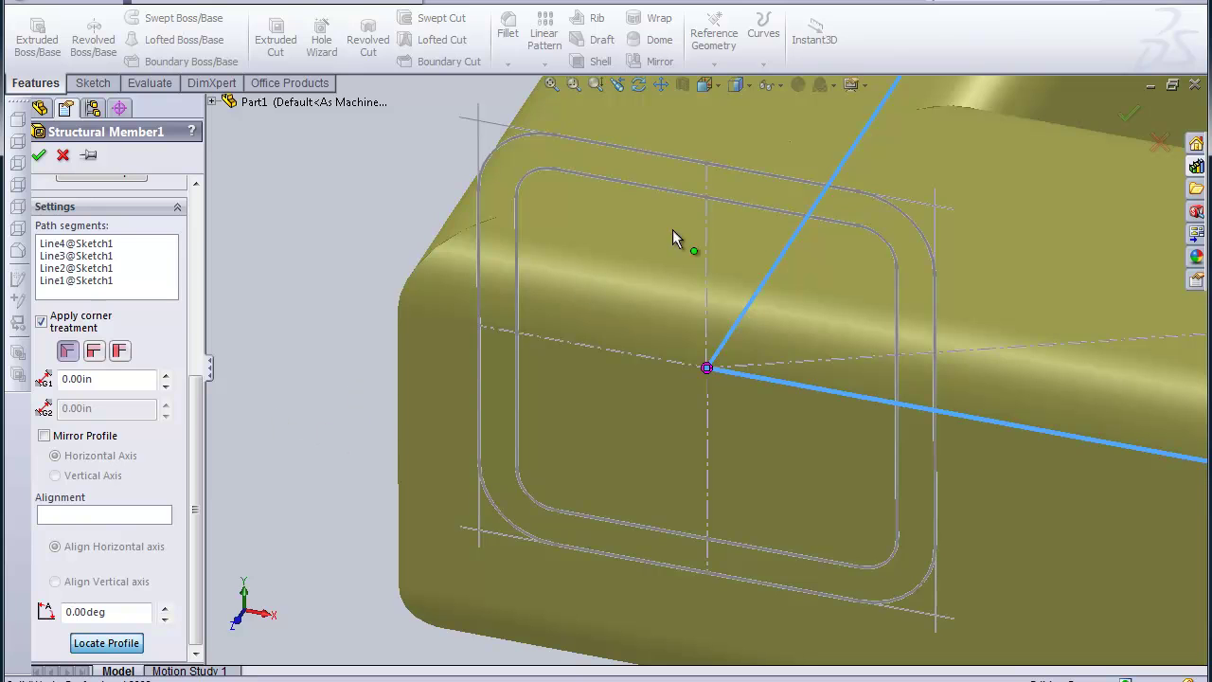
click(711, 169)
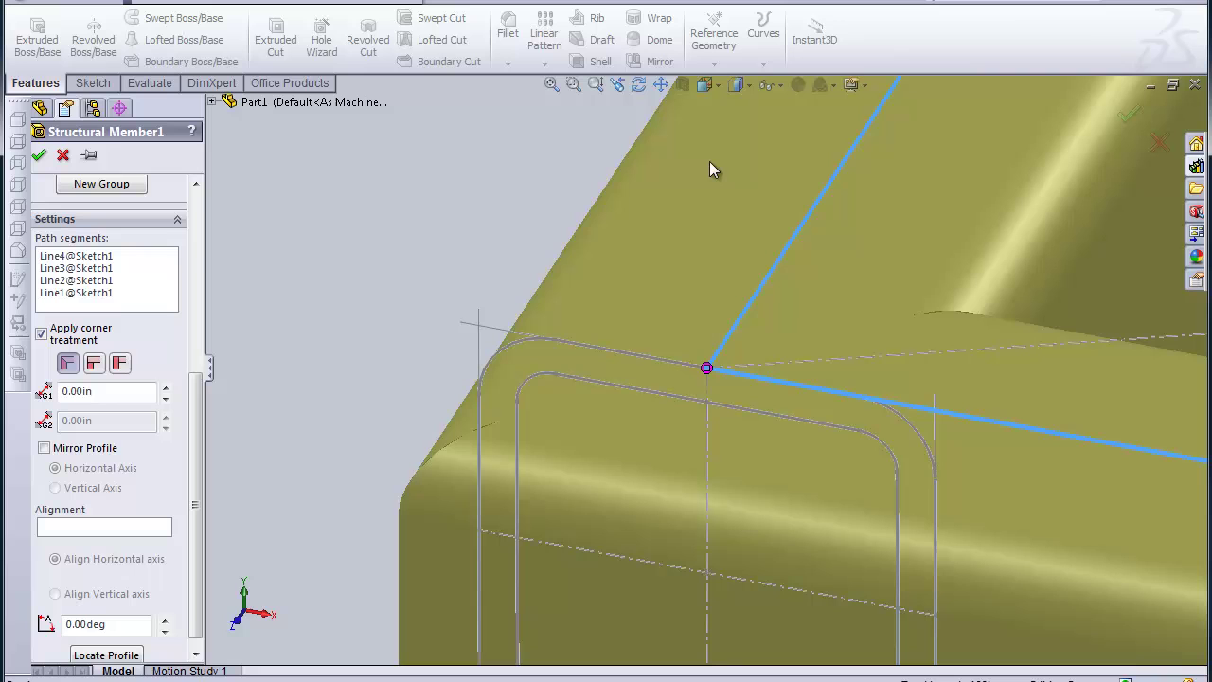
click(39, 157)
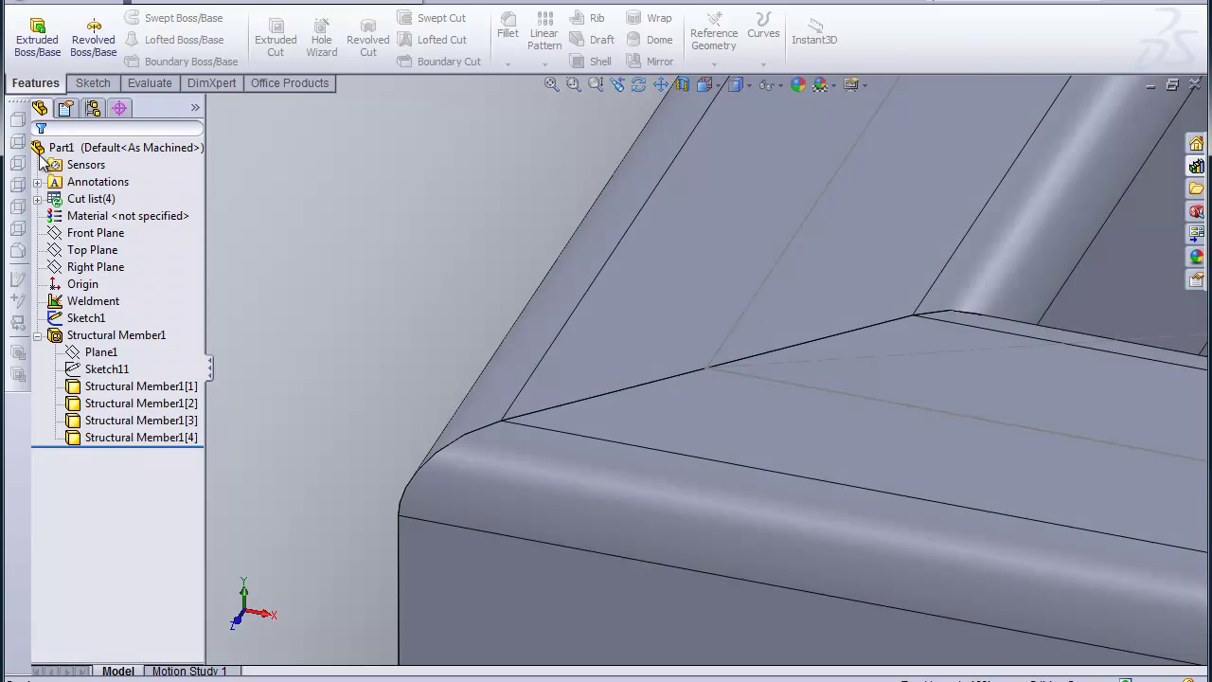
Step: Zoom to fit the whole mitered rectangular frame in the window
click(550, 85)
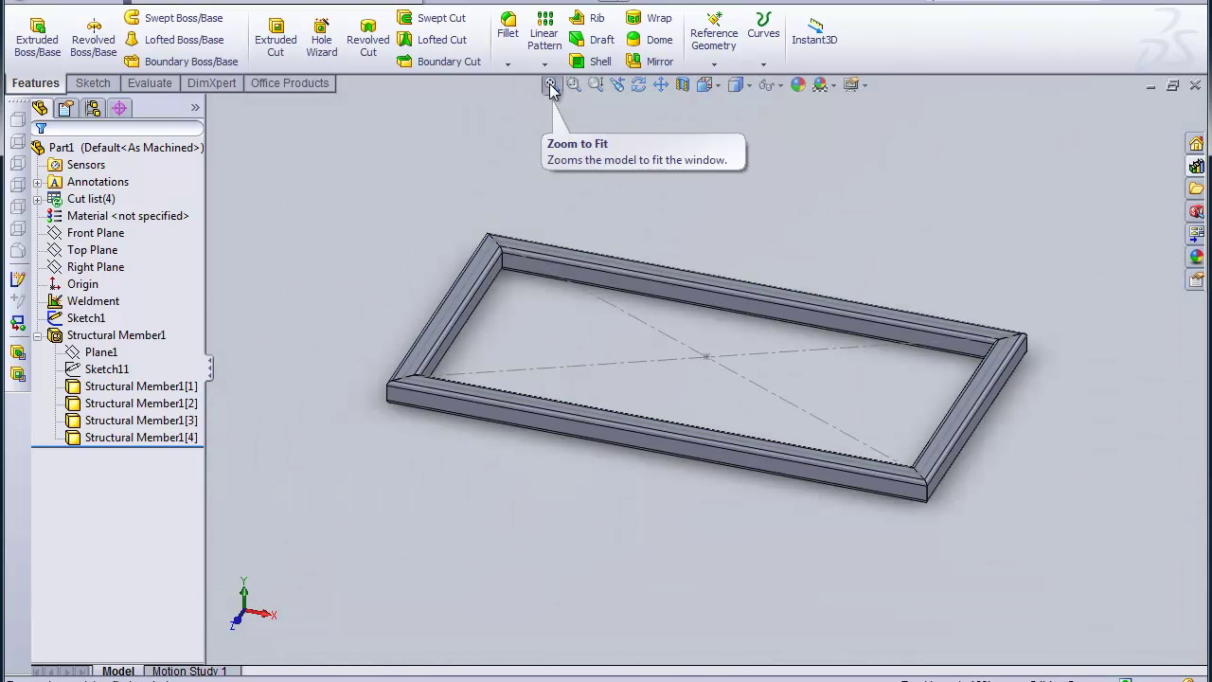